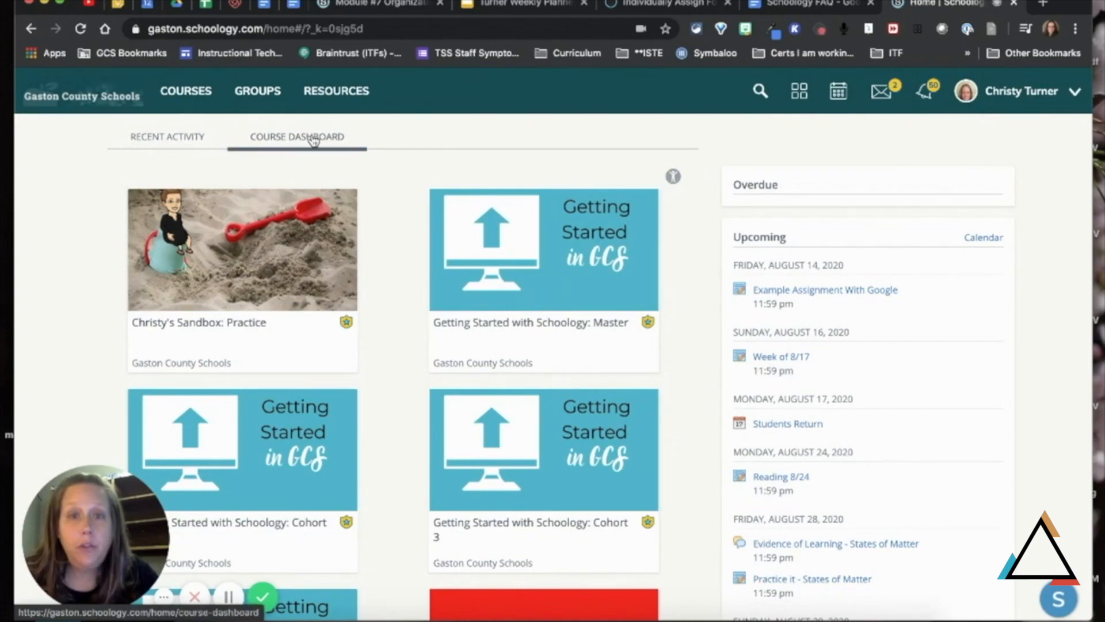
Step: In the Sandbox: Practice course, create a materials folder titled Demo with its availability set to Published
click(218, 324)
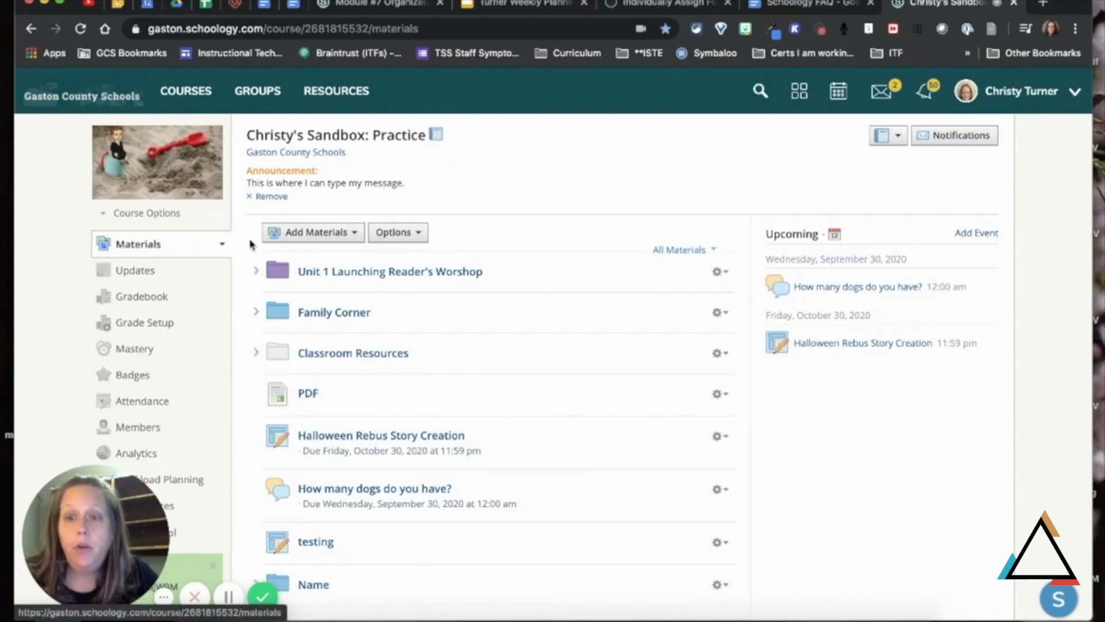
click(352, 236)
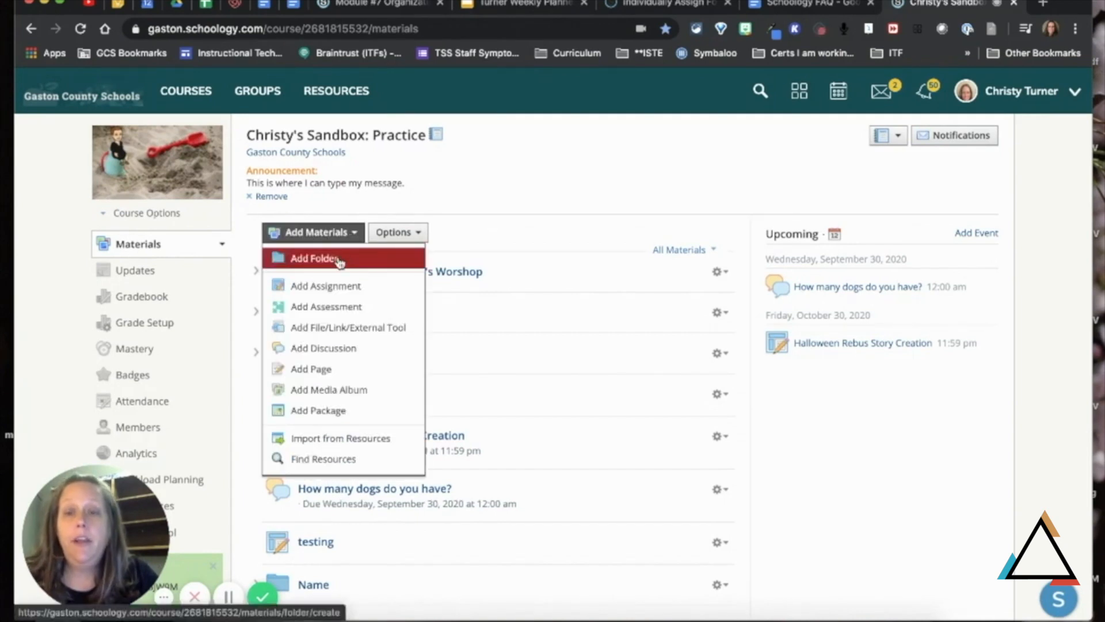
click(340, 263)
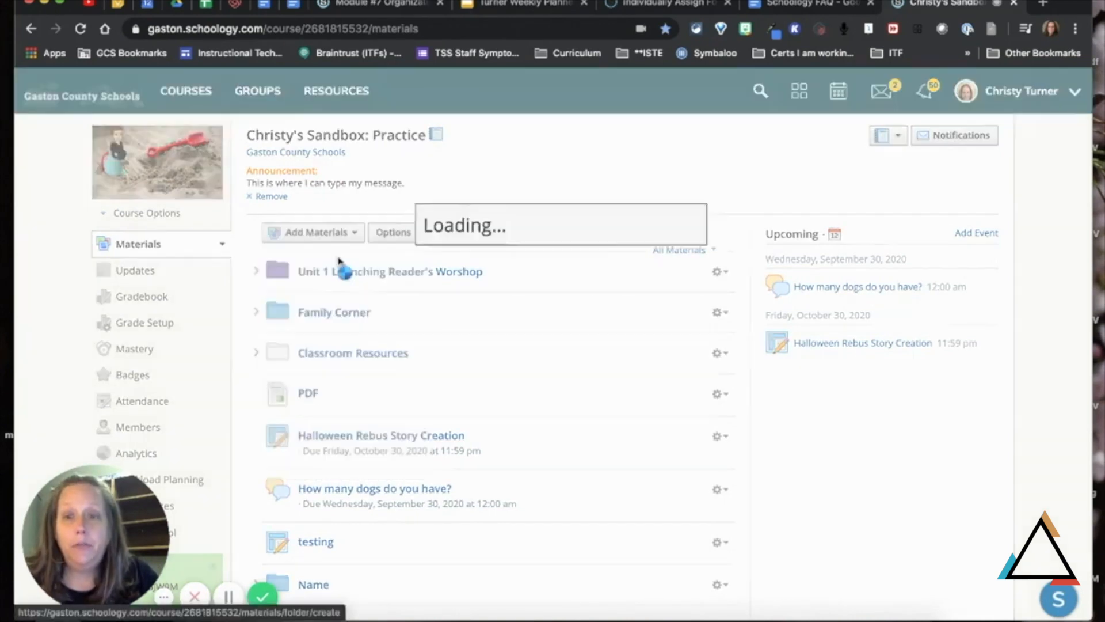
click(340, 156)
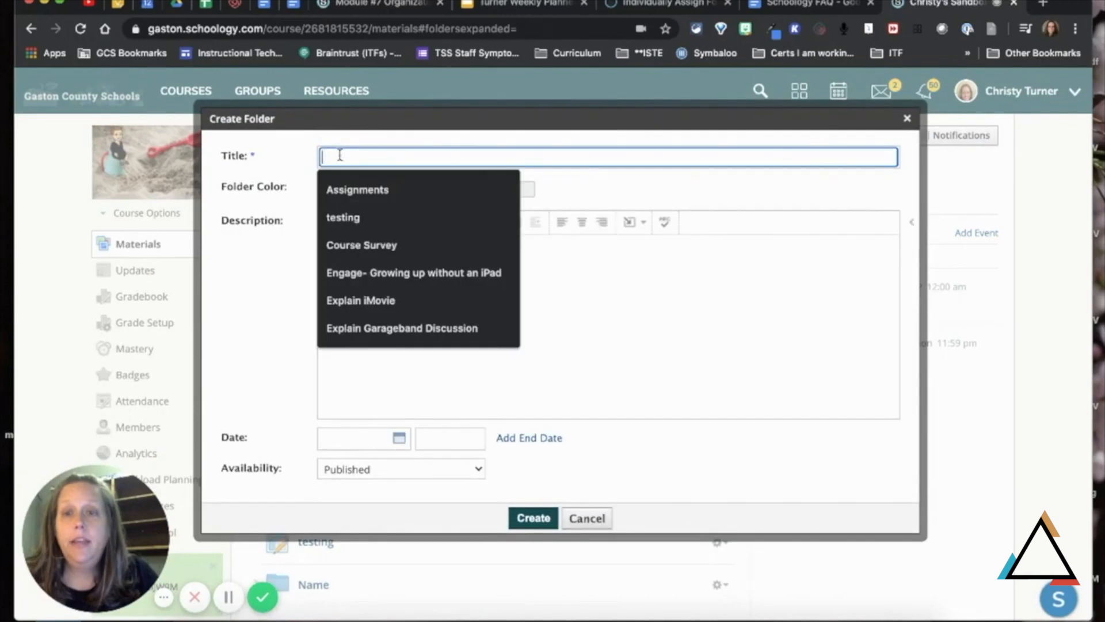
text(Demo)
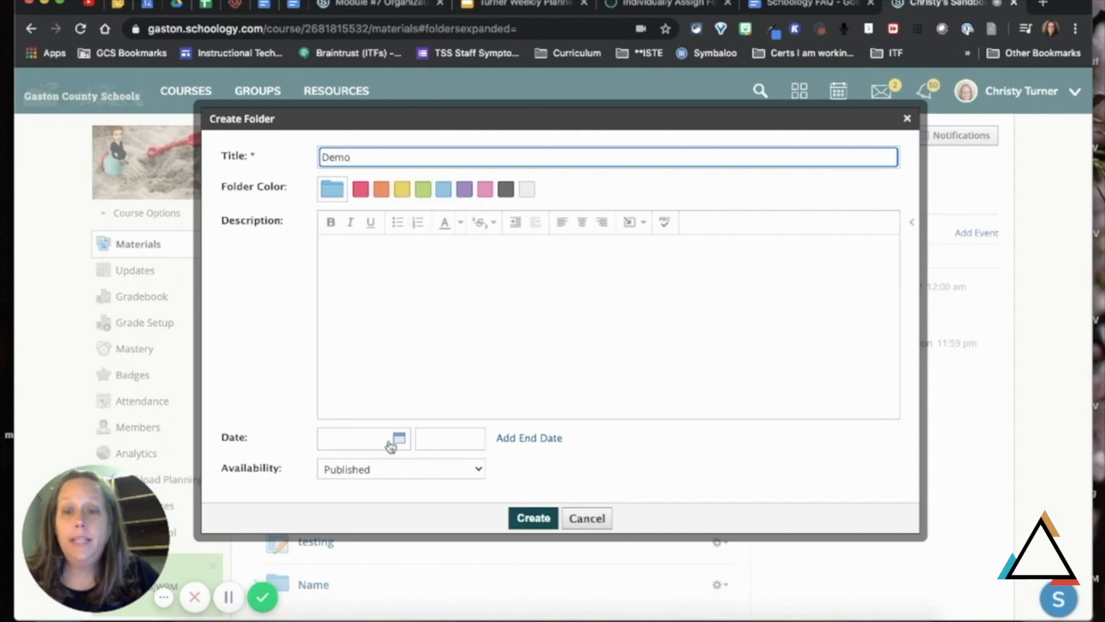
click(400, 471)
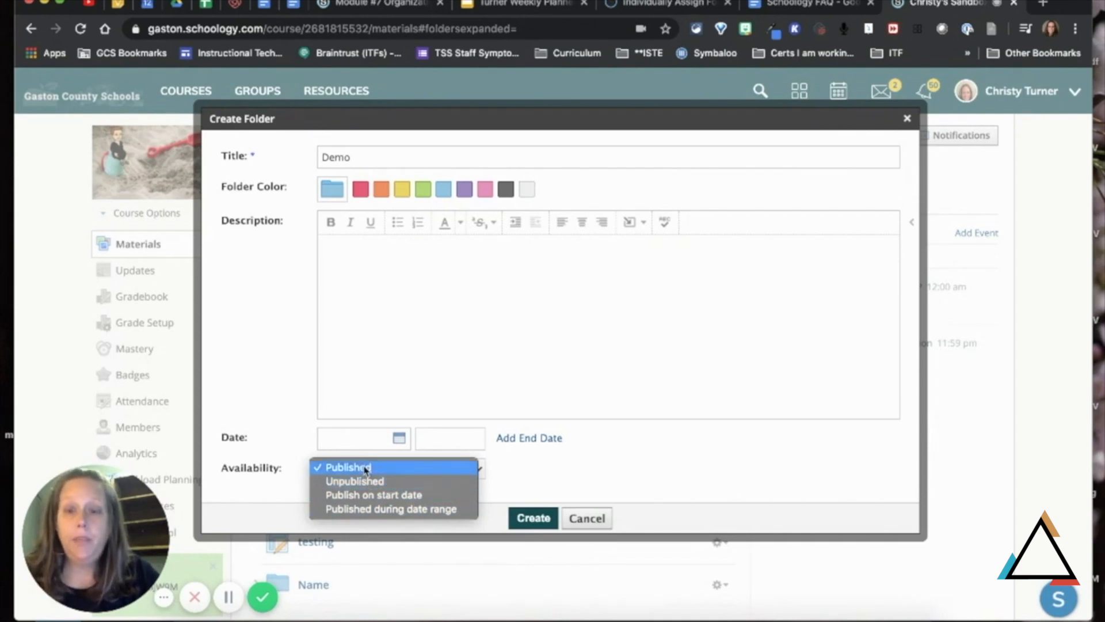
click(383, 467)
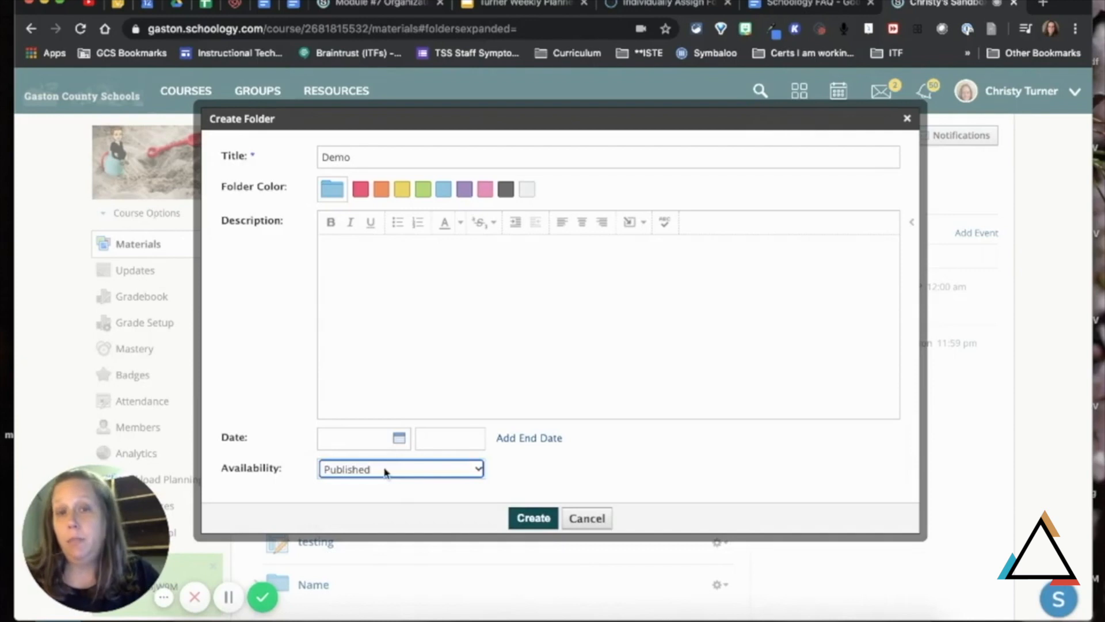
click(533, 520)
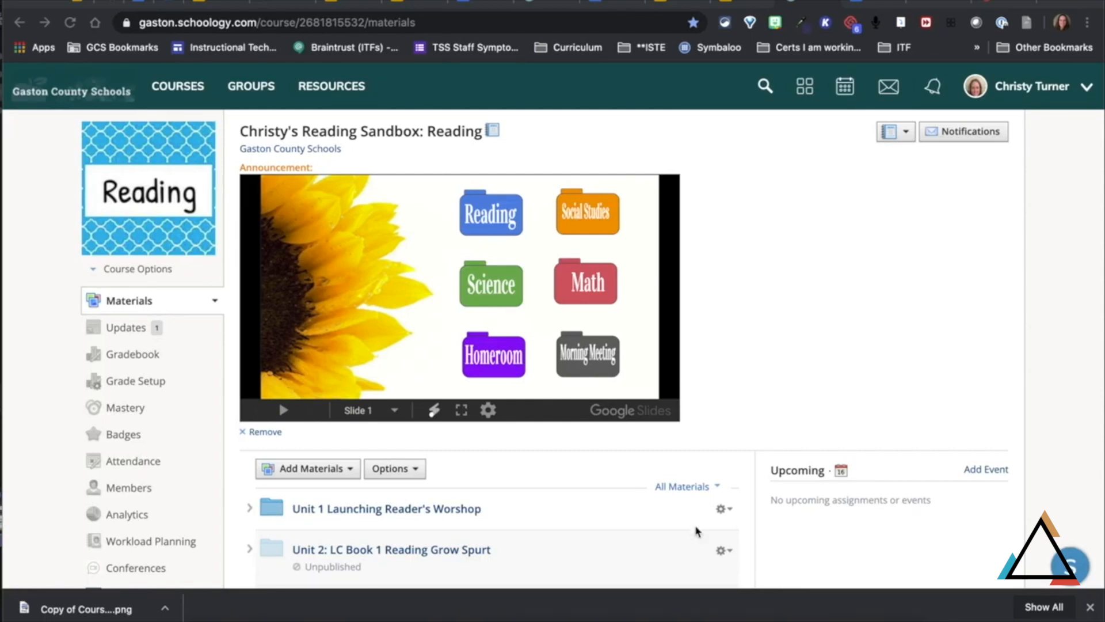
Step: In the Reading course, expand the Unit 1 Launching Reader's Worshop folder and review its materials alongside the course picture and announcement
scroll(595, 543, down, 2)
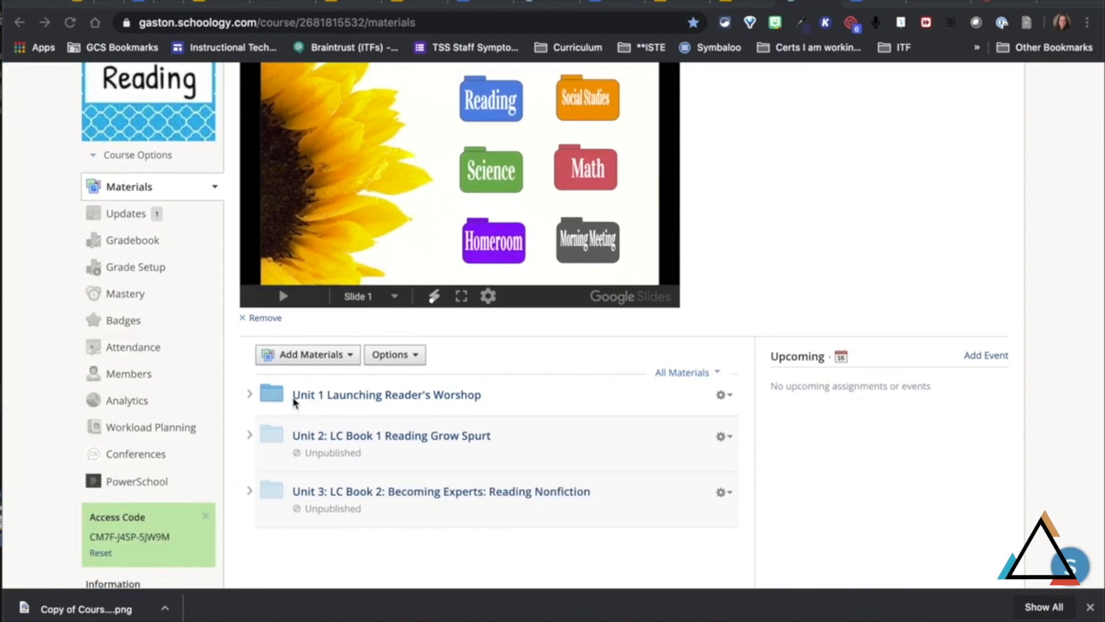
click(250, 396)
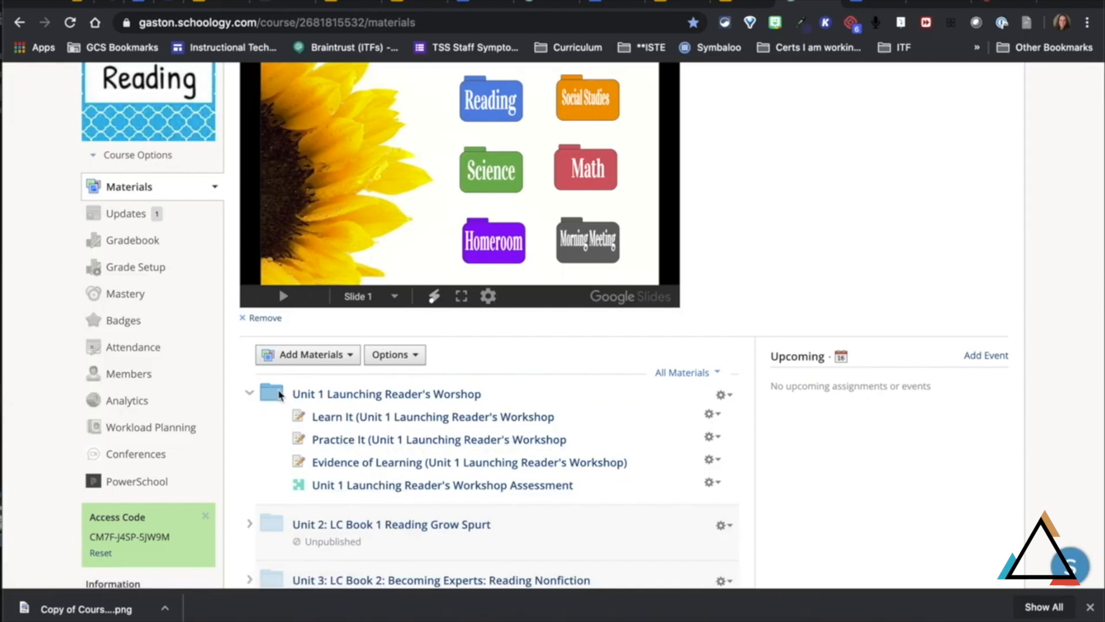
scroll(281, 396, down, 2)
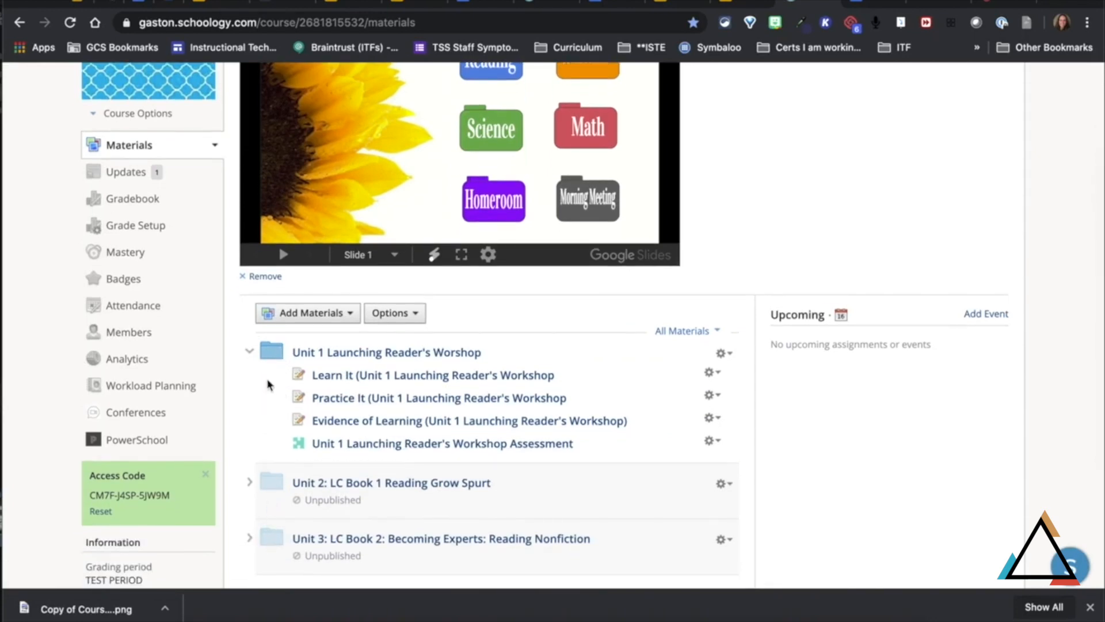
scroll(299, 533, up, 3)
scroll(299, 528, up, 1)
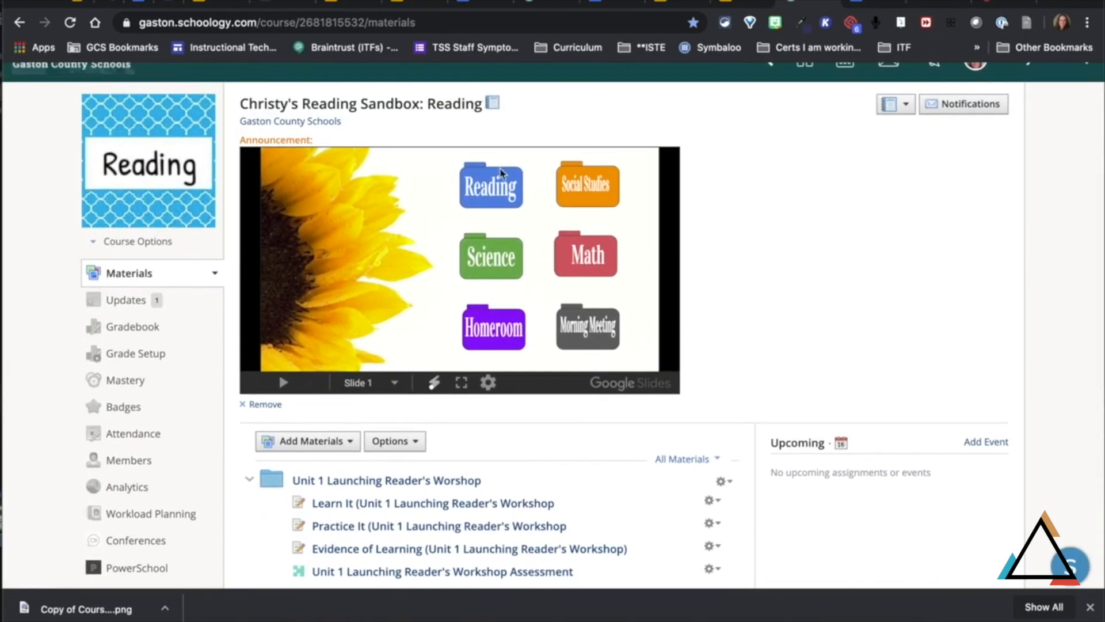
mouse_move(148, 181)
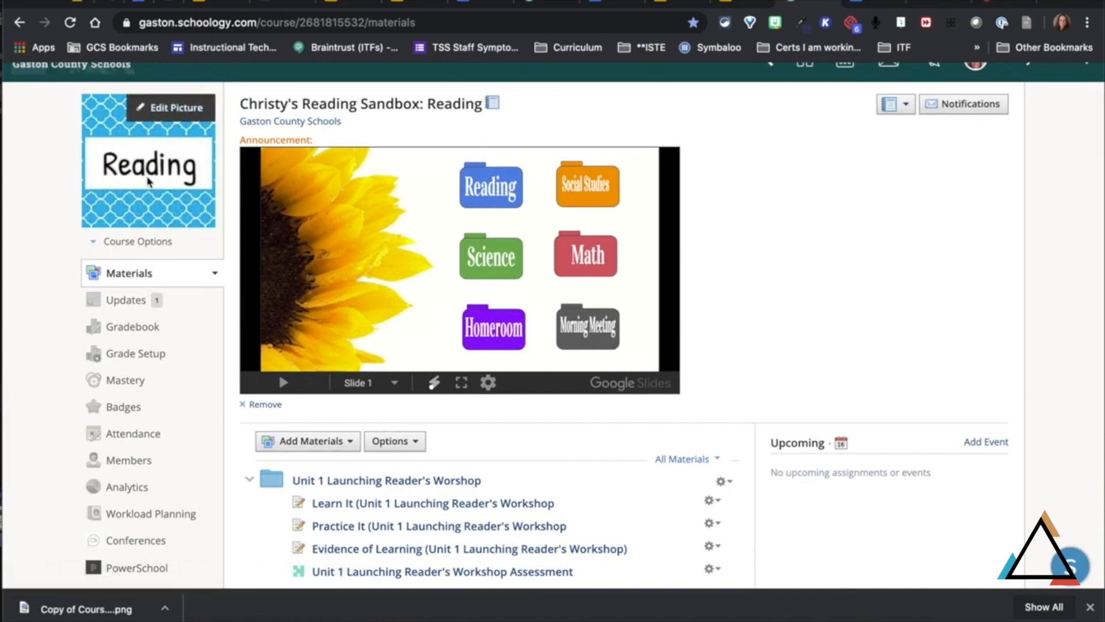
Step: Show the available actions, including Publish, for the Unit 2: LC Book 1 Reading Grow Spurt folder
scroll(269, 420, down, 3)
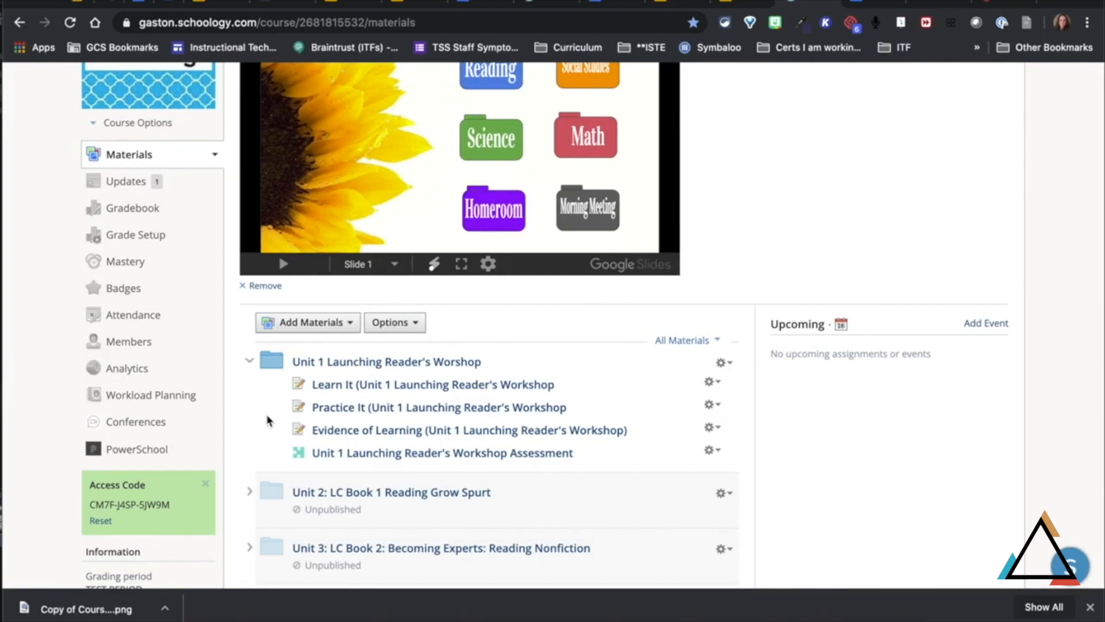
scroll(293, 464, down, 3)
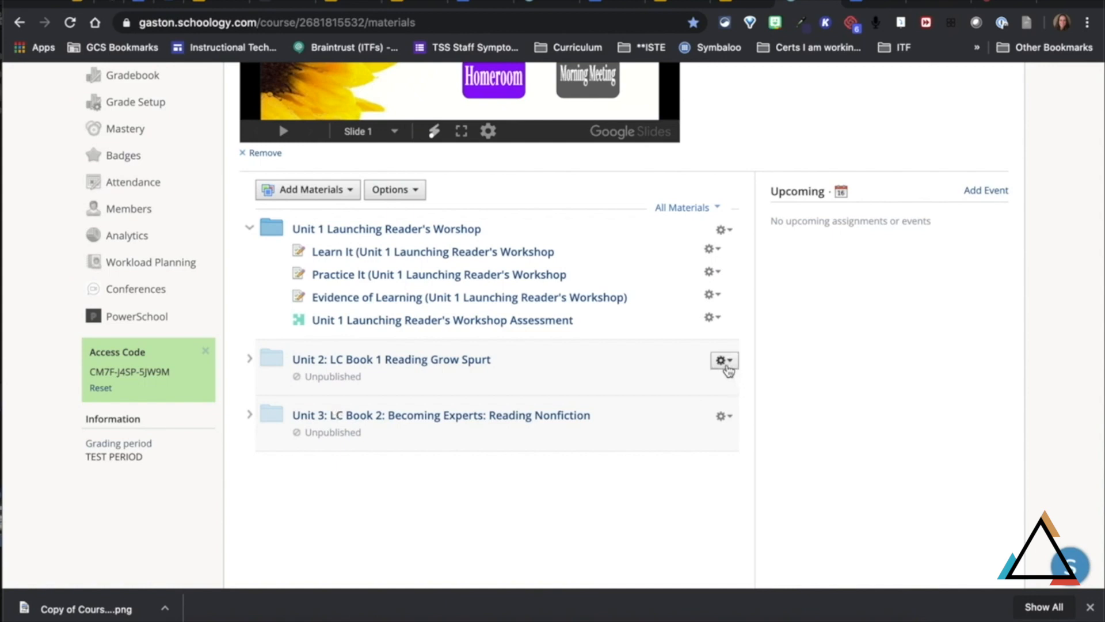
click(722, 360)
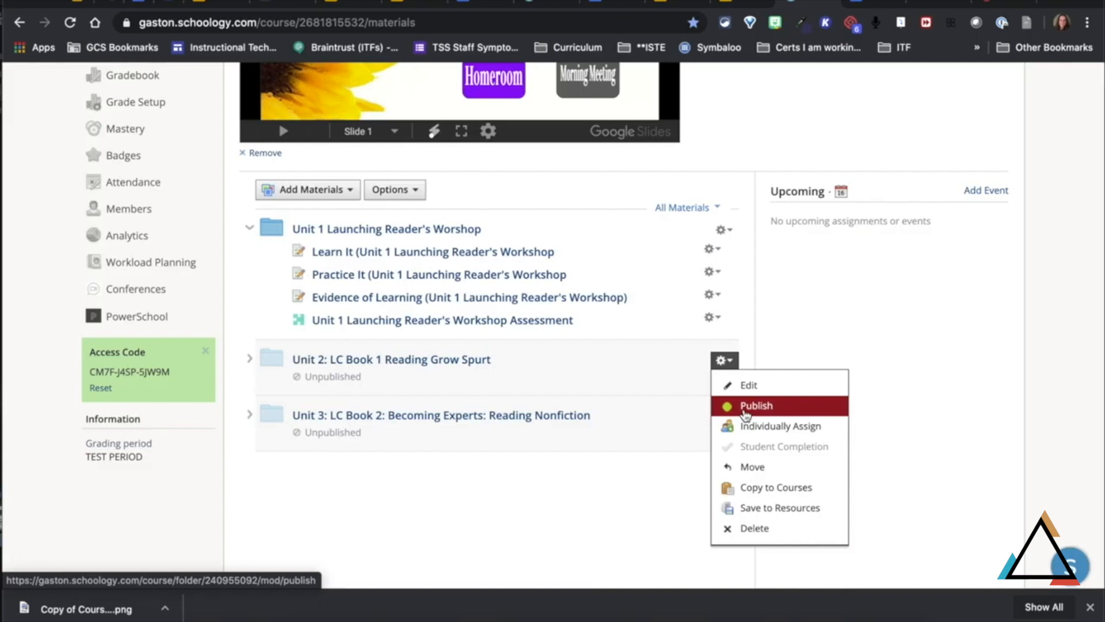
Step: Visit the Social Studies and Math courses through the linked folders in the announcement slide to review how their material folders are organized
scroll(743, 410, up, 5)
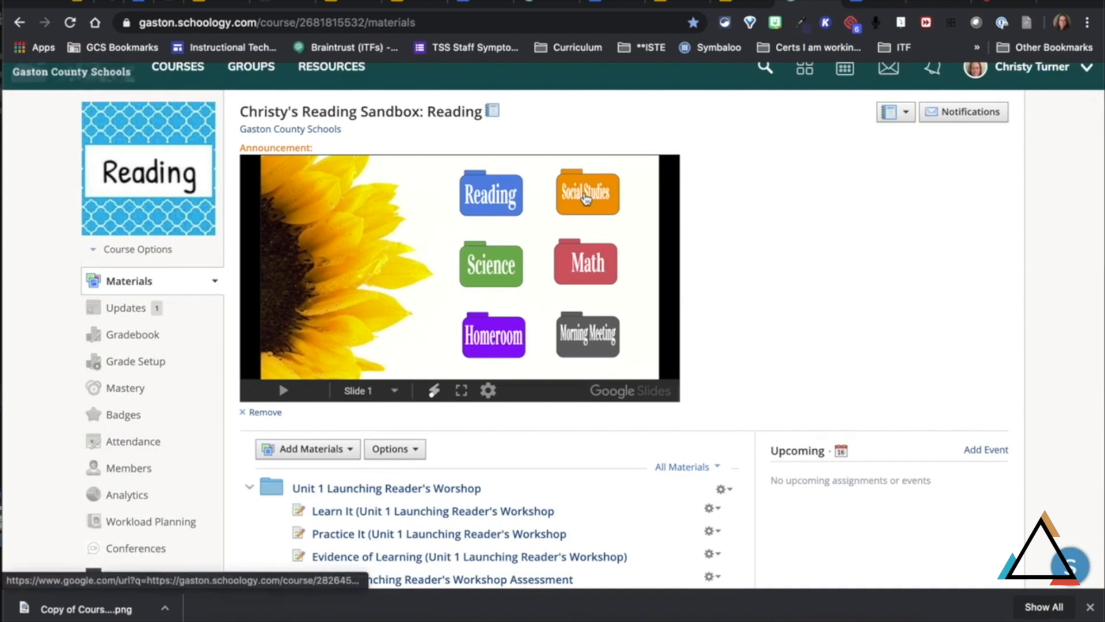
click(587, 198)
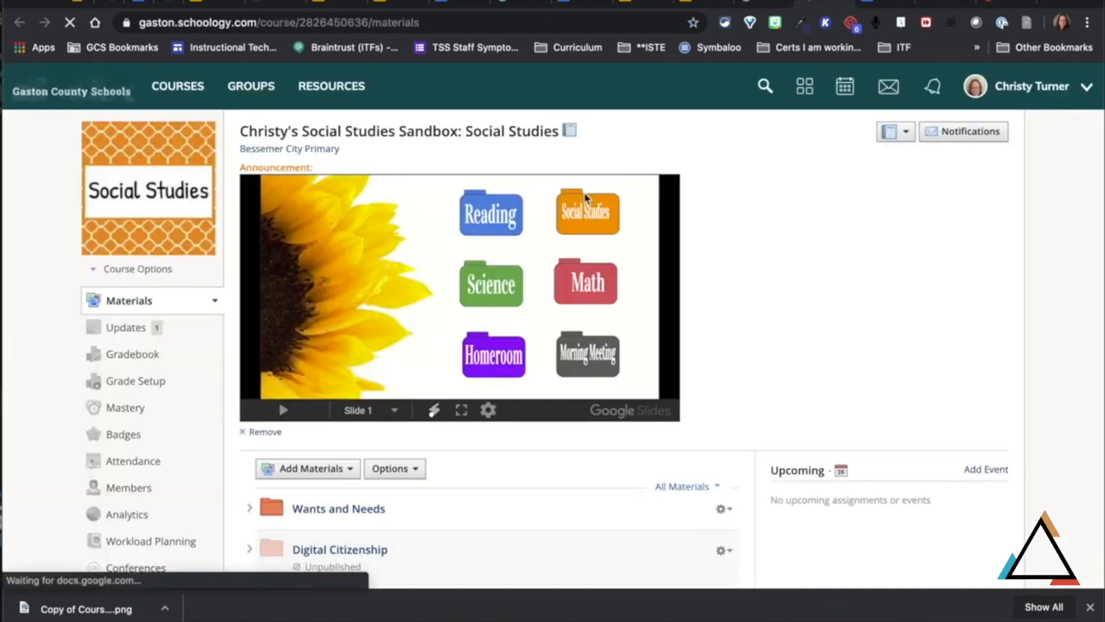
scroll(547, 439, down, 3)
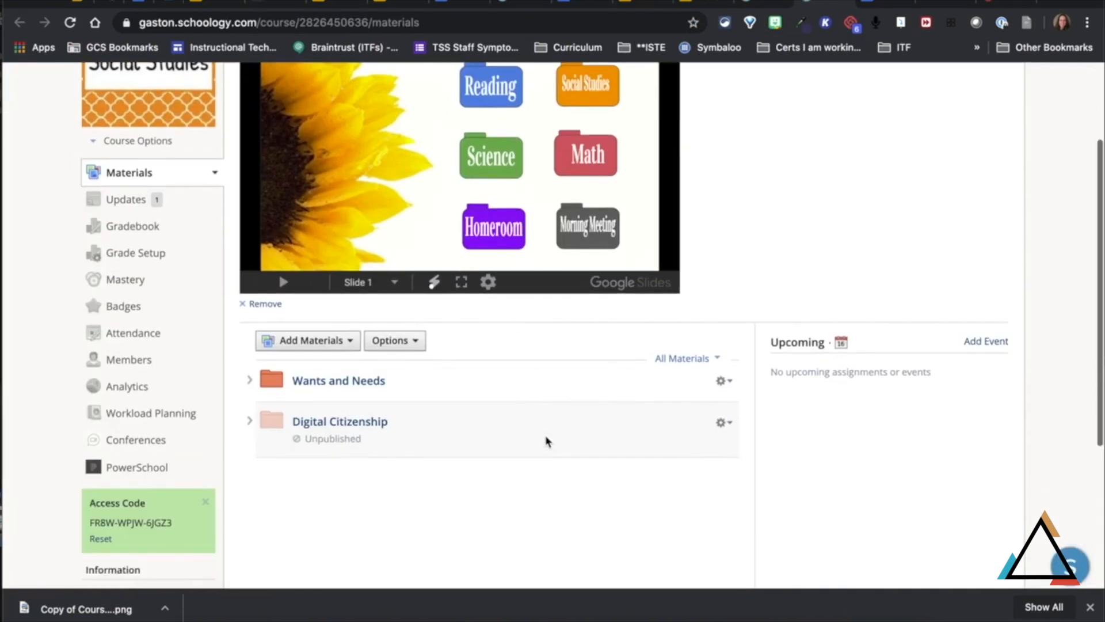
scroll(544, 434, up, 2)
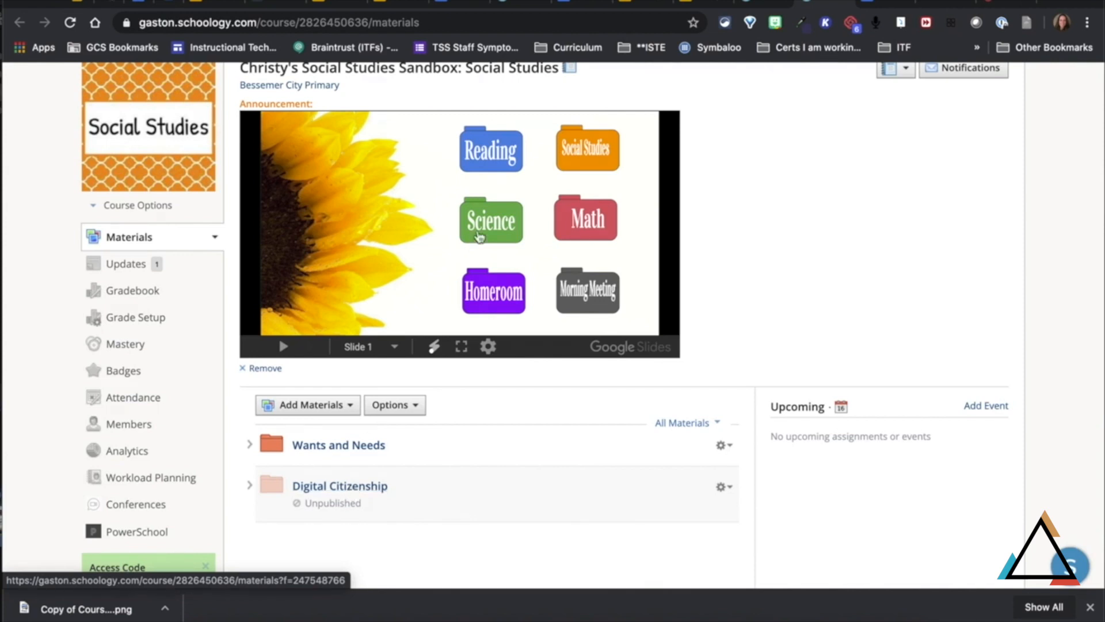
click(589, 220)
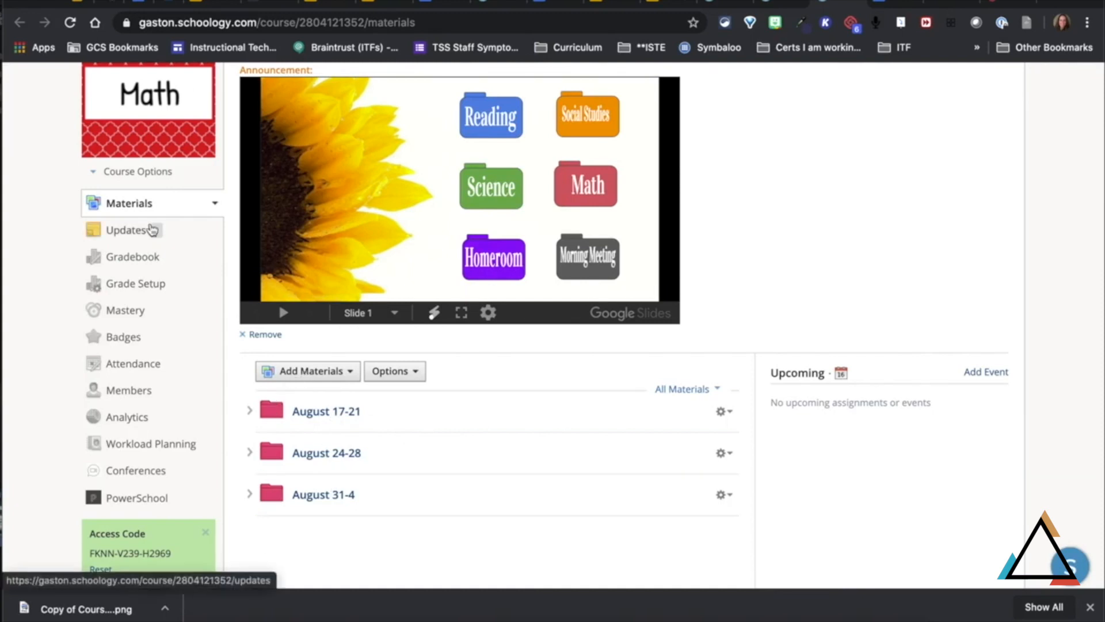
Step: Open the Science course from the announcement slide and examine its weekly folders and their publication status
click(492, 190)
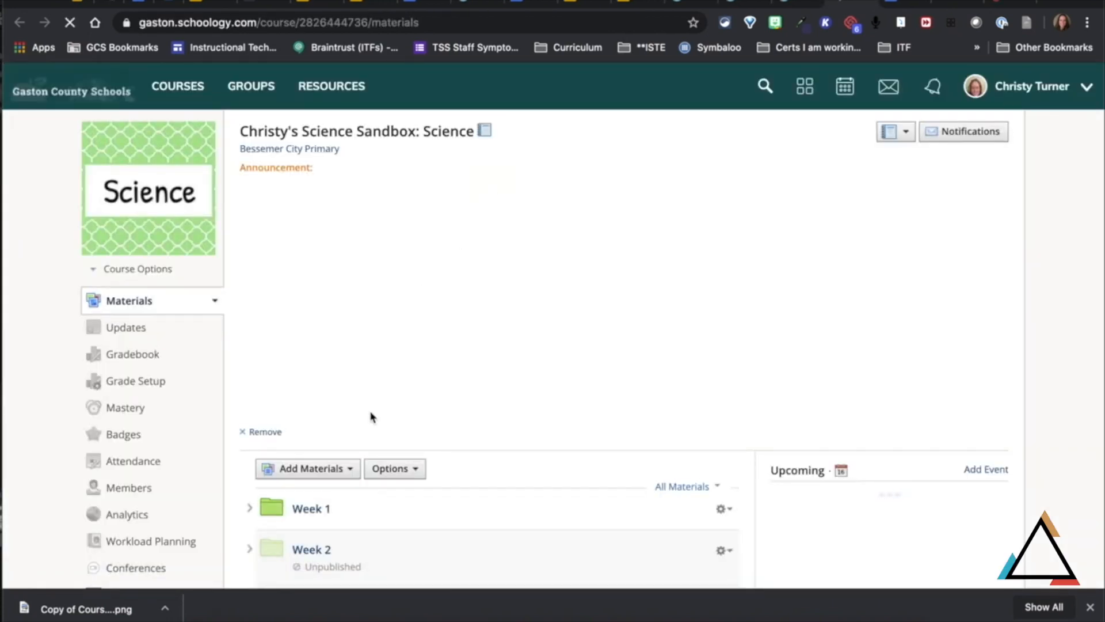
scroll(371, 416, down, 1)
scroll(371, 416, down, 1)
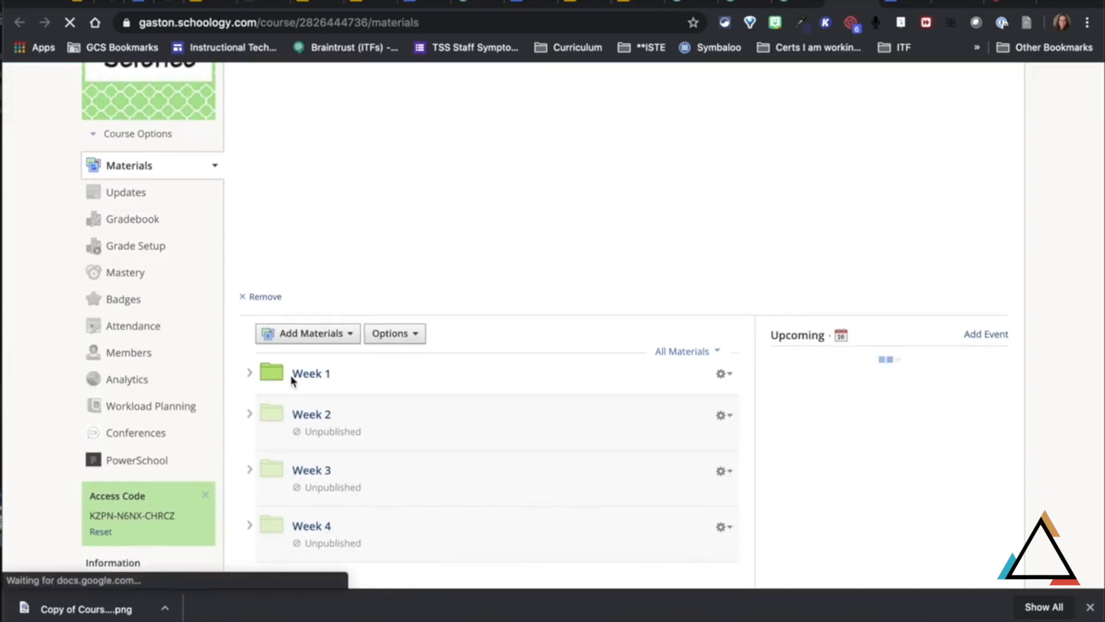
scroll(292, 380, up, 1)
scroll(292, 380, up, 1)
scroll(292, 380, down, 2)
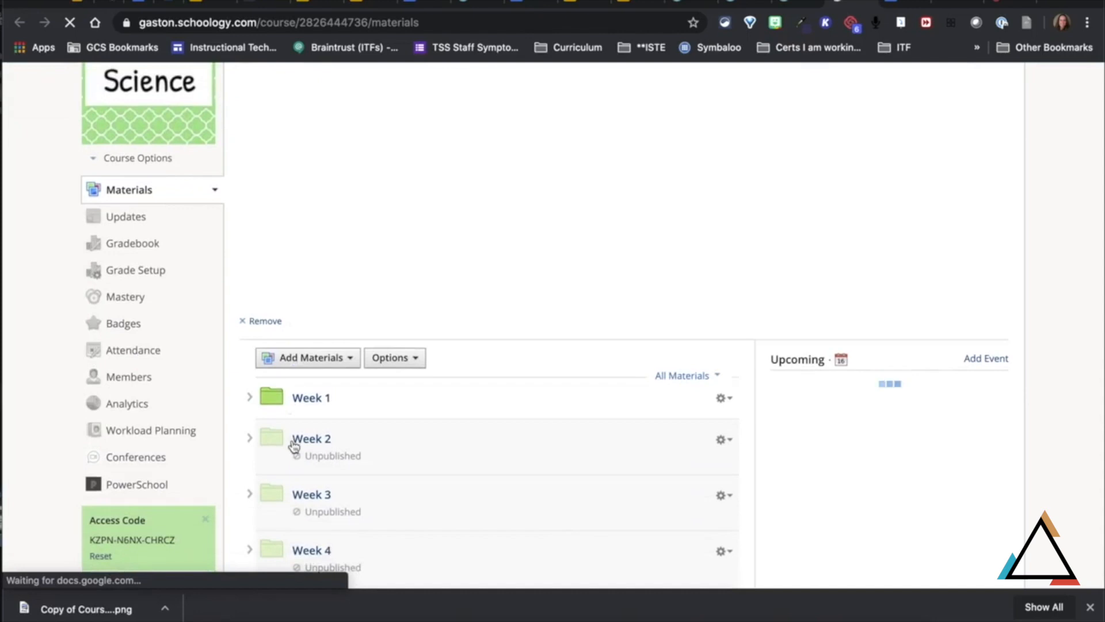
scroll(295, 450, down, 1)
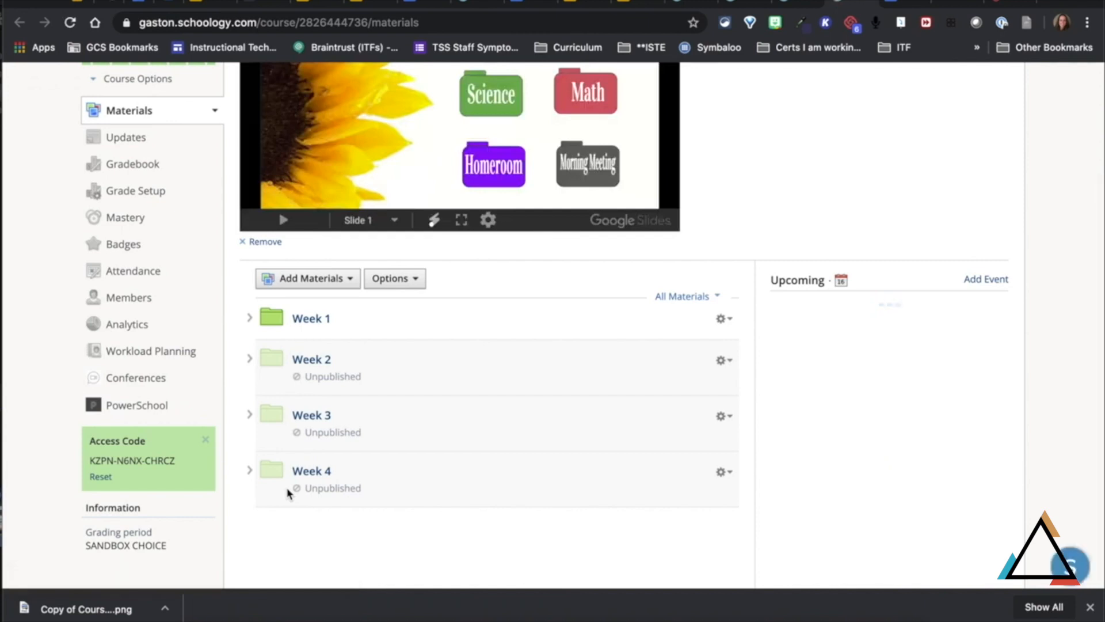
scroll(327, 429, up, 1)
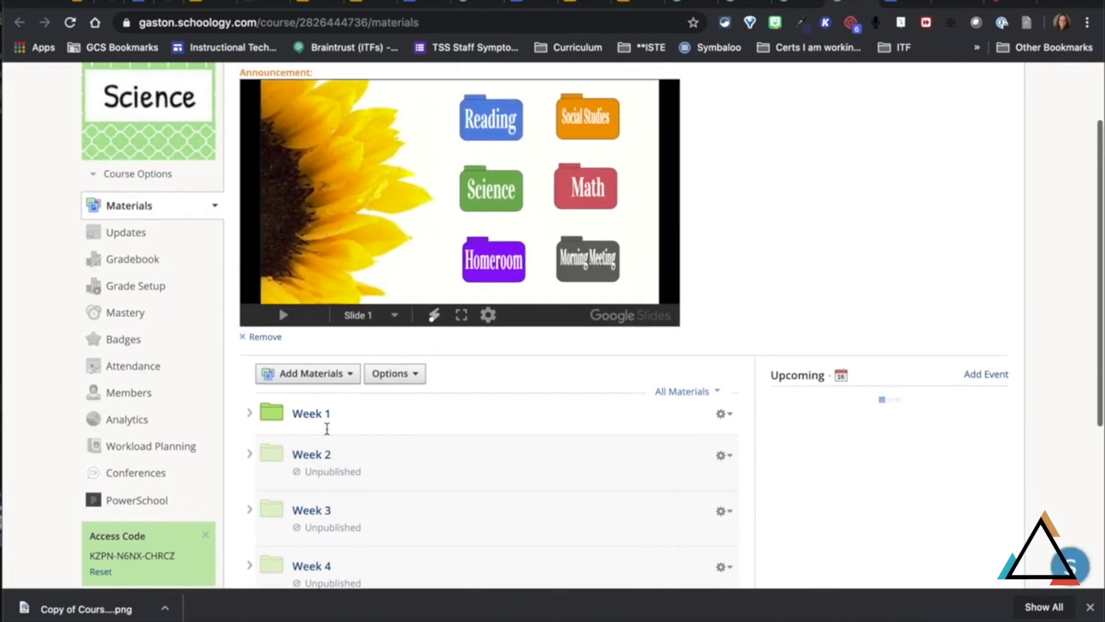
scroll(327, 429, up, 1)
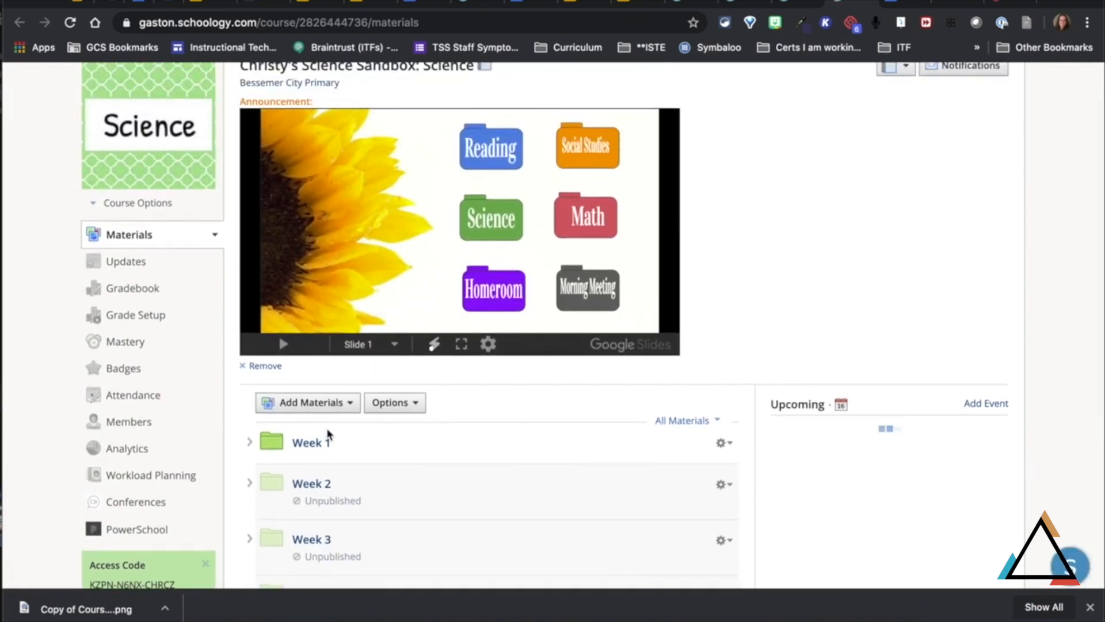